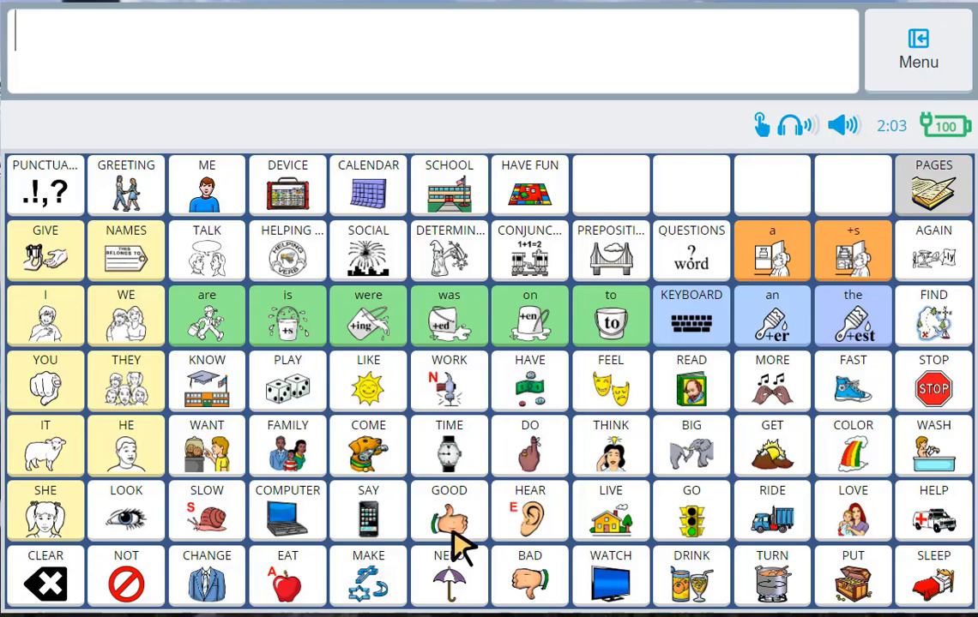
# - Go from the EAT food page to the SNACKS page
pyautogui.click(289, 588)
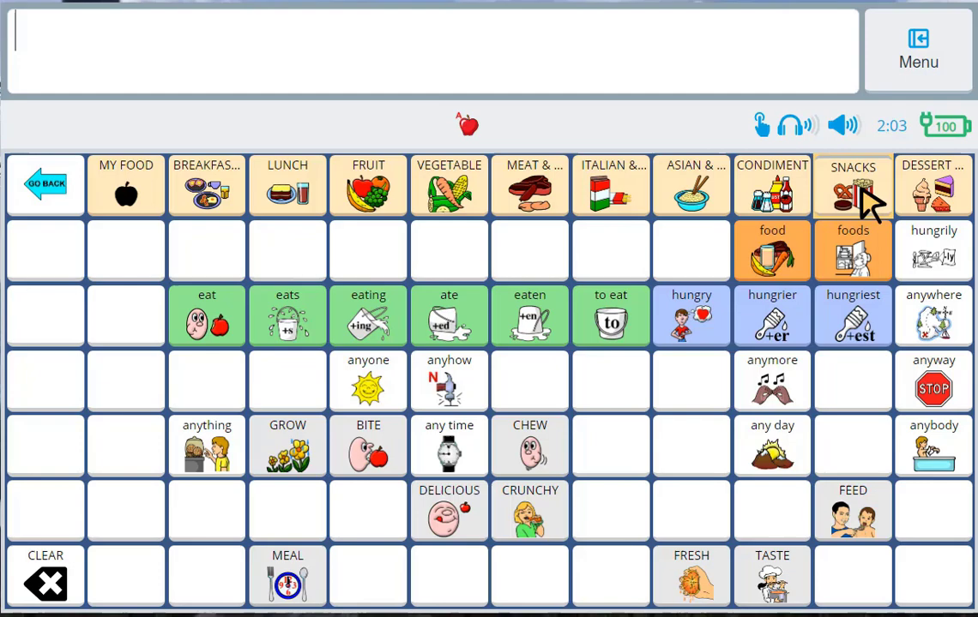
pyautogui.click(868, 202)
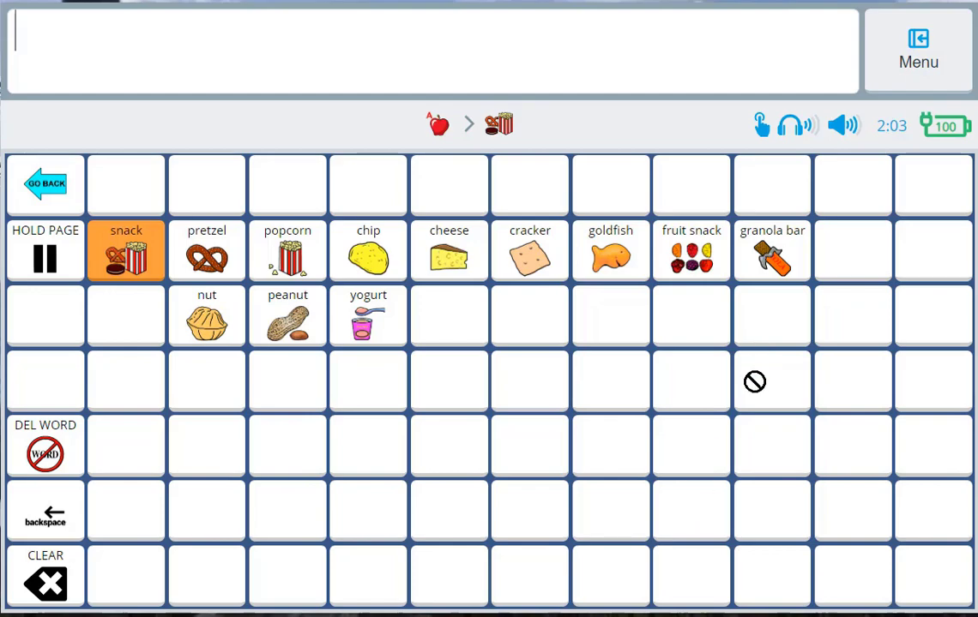
# - Open the SNACKS page in the Editor with Edit mode turned on
pyautogui.click(934, 64)
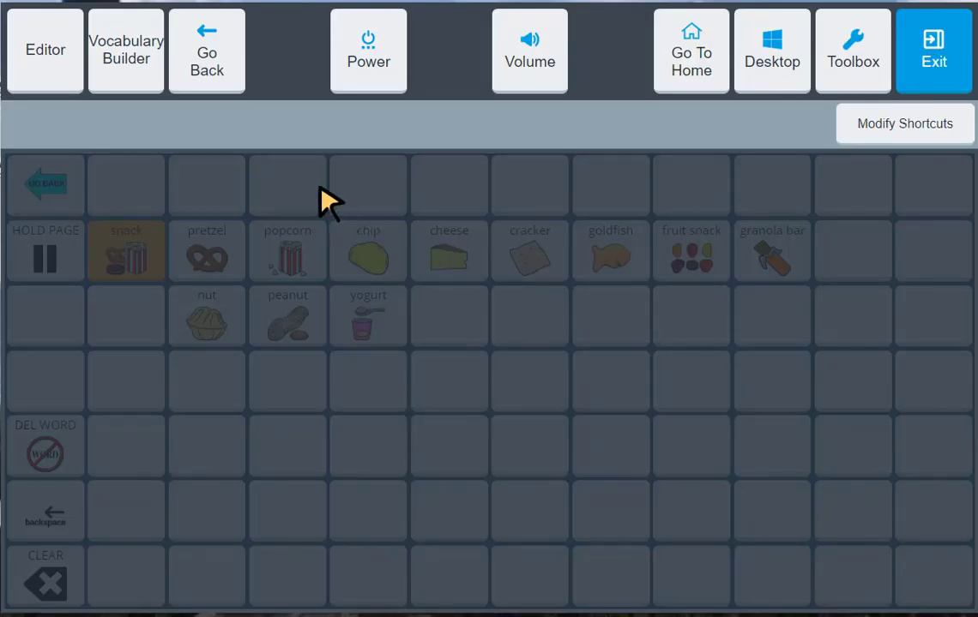
pyautogui.click(48, 52)
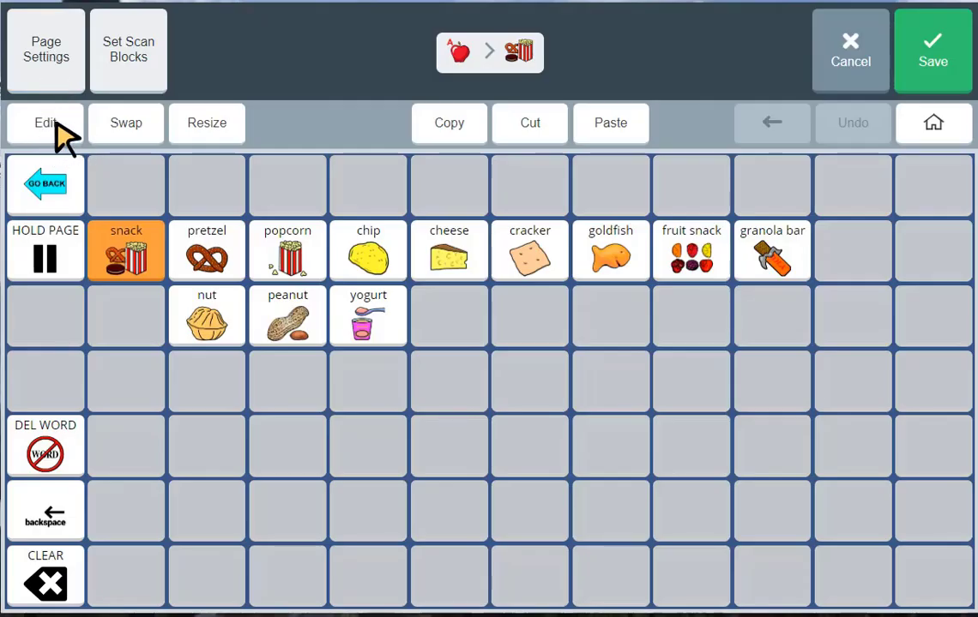
pyautogui.click(55, 132)
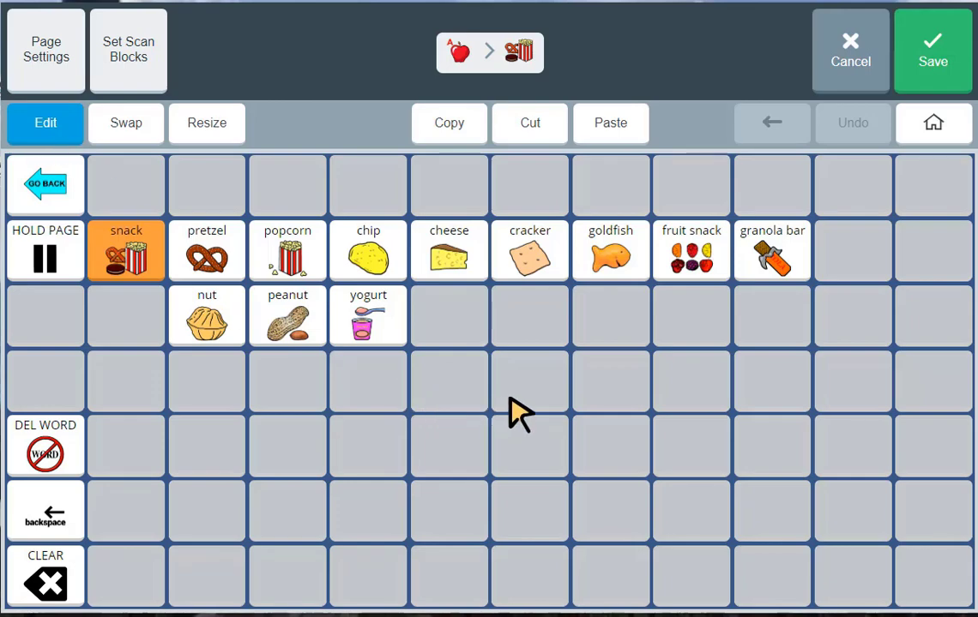
# - Create a button in the empty cell below cracker with the message and label 'raisin'
pyautogui.click(532, 328)
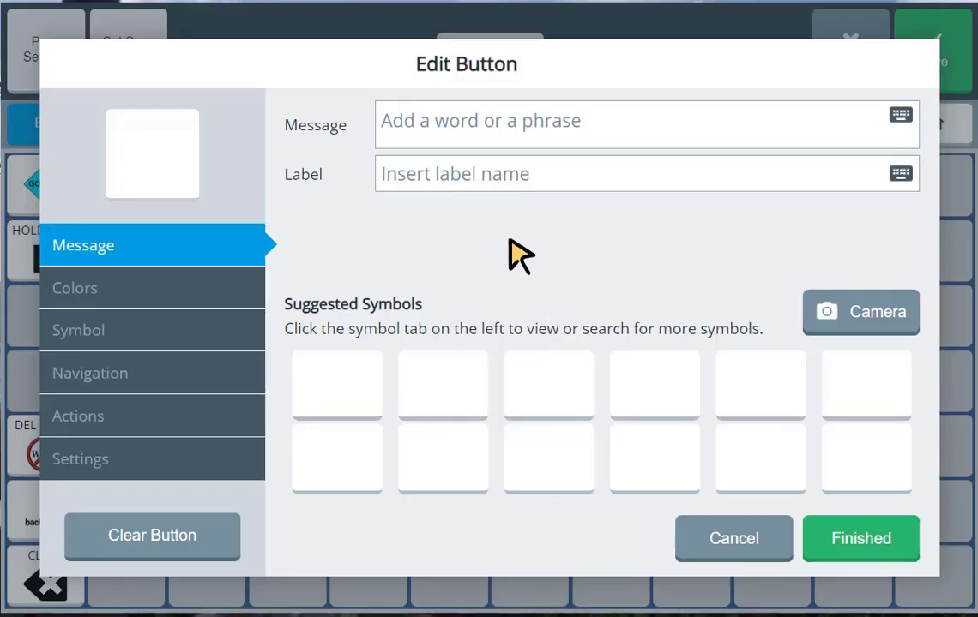
pyautogui.click(487, 122)
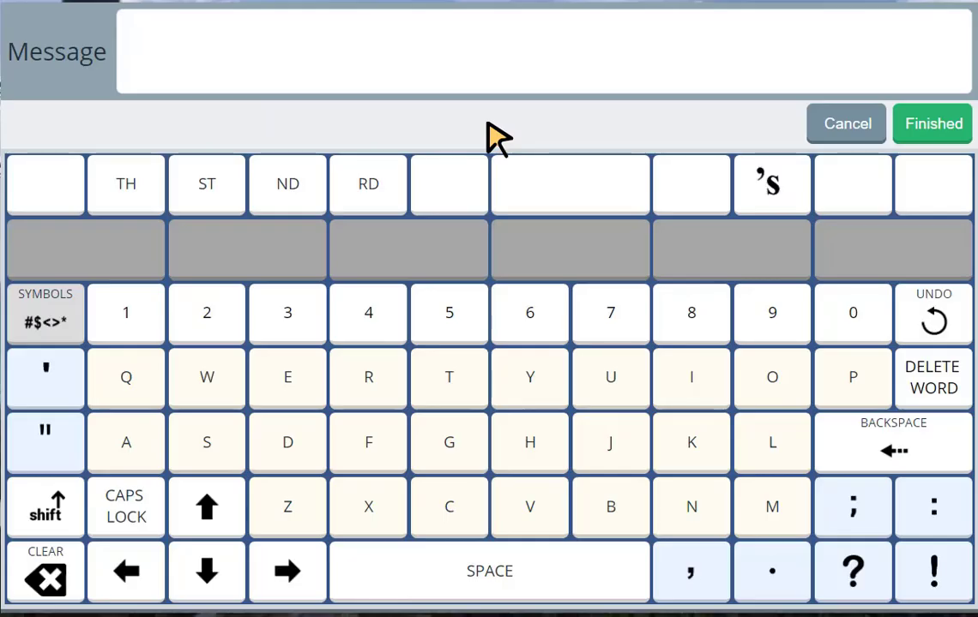
pyautogui.write('raisin')
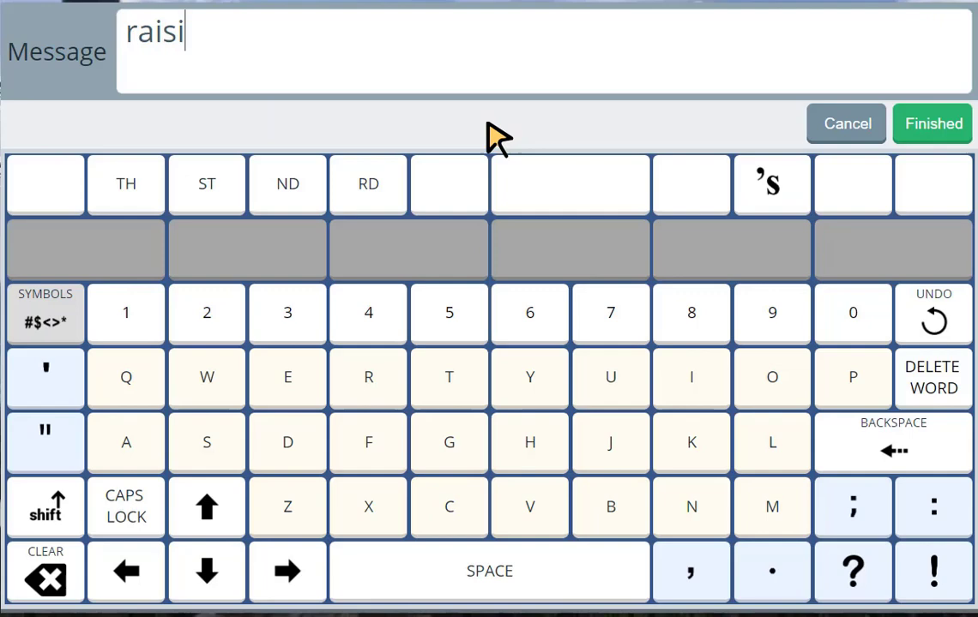
pyautogui.click(512, 586)
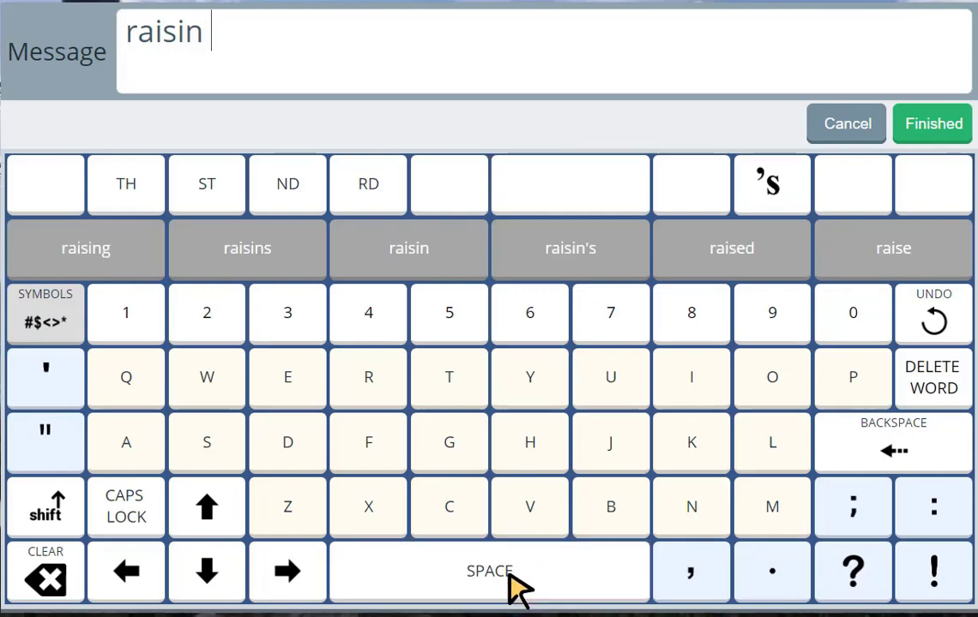
pyautogui.click(948, 129)
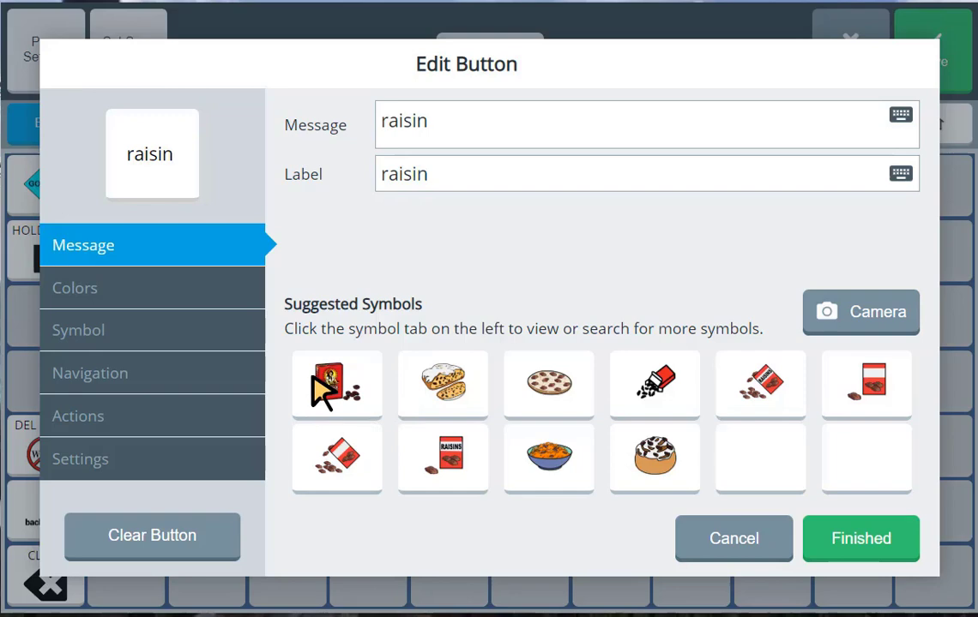
# - Use the suggested raisin-box picture as the raisin button's symbol and finish the button
pyautogui.click(343, 390)
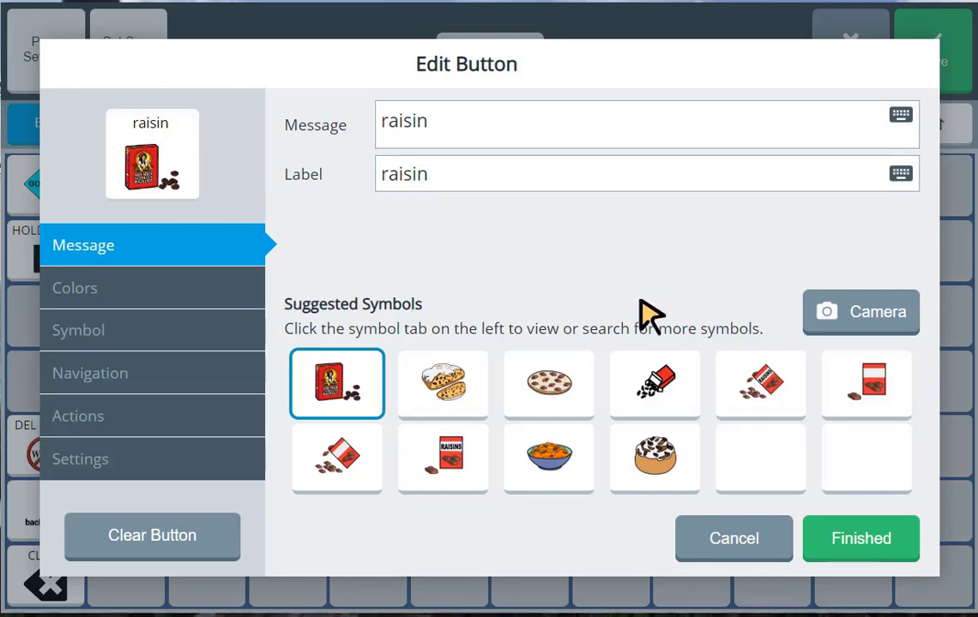
pyautogui.click(878, 542)
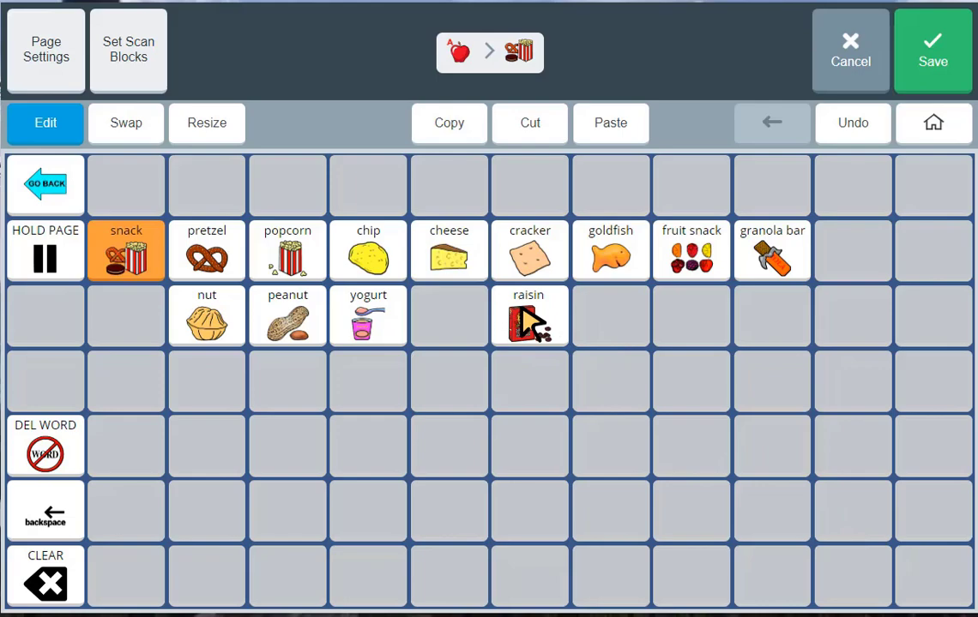
# - Save the SNACKS page, then return via EAT > SNACKS and test the raisin button
pyautogui.click(953, 66)
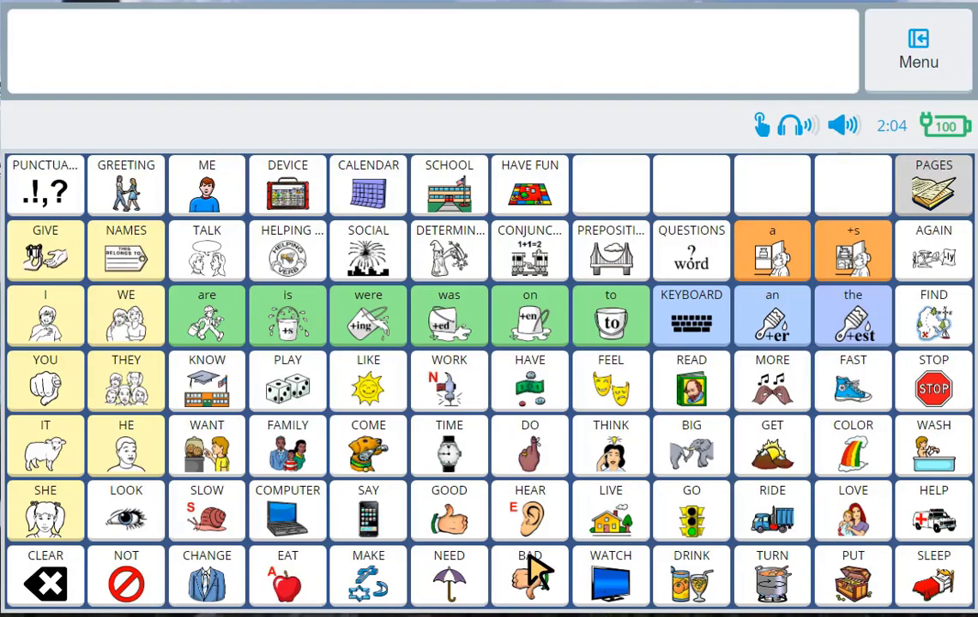
pyautogui.click(292, 587)
pyautogui.click(864, 199)
pyautogui.click(547, 330)
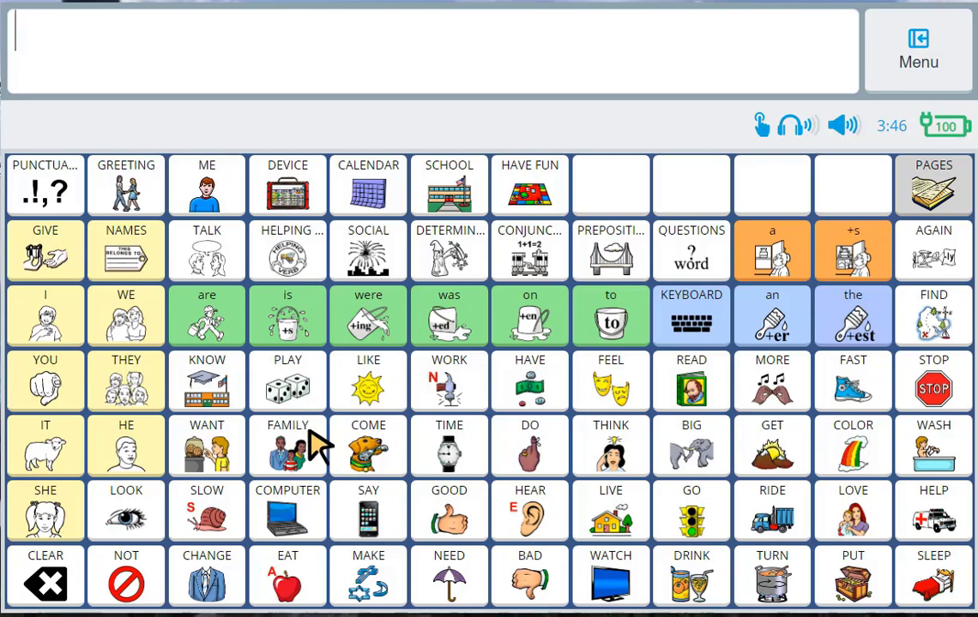
# - Go from the home board through FAMILY to the MY FAMILY page
pyautogui.click(291, 450)
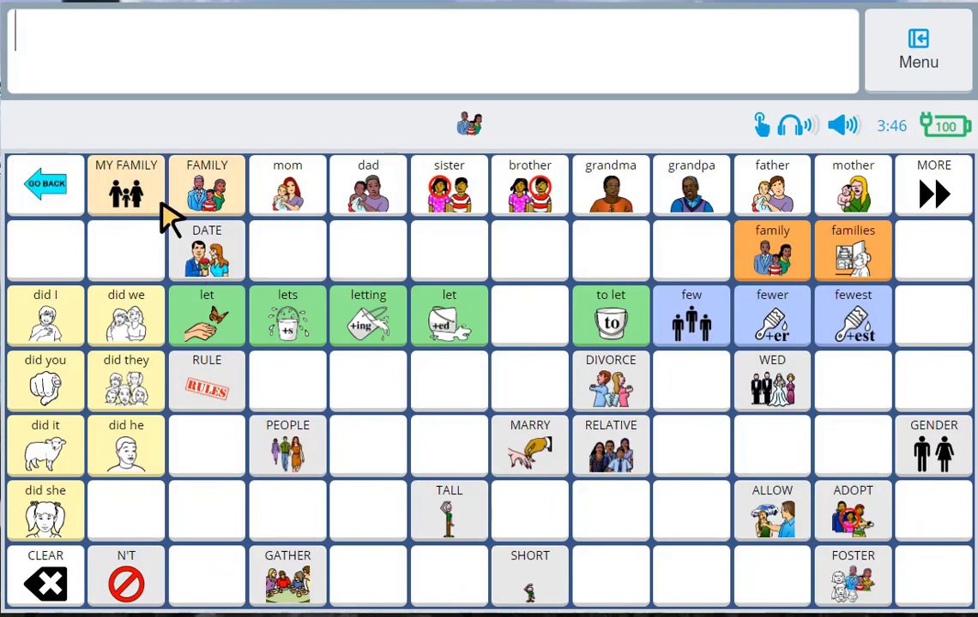
pyautogui.click(130, 193)
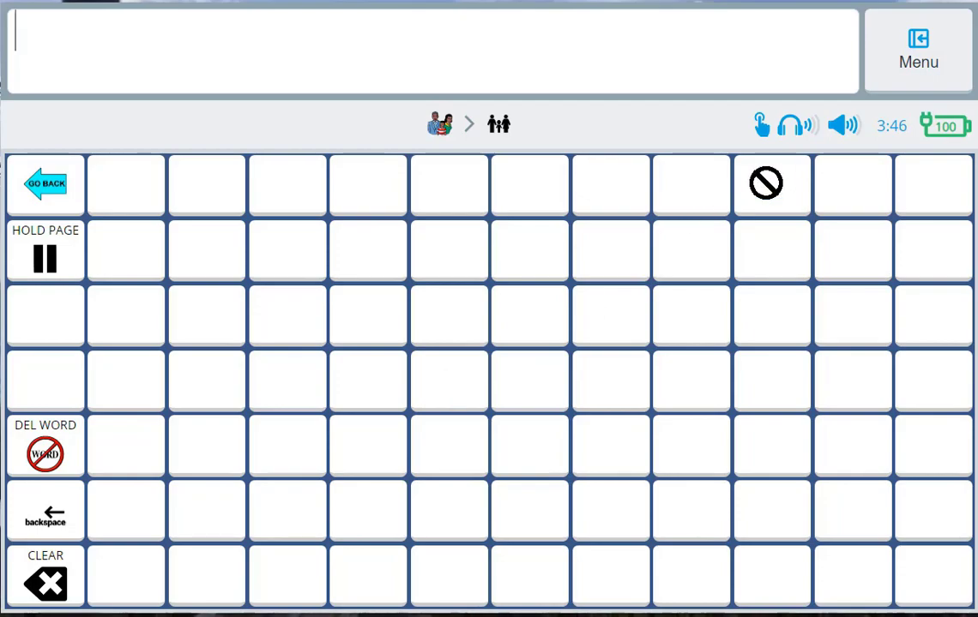
# - Open the MY FAMILY page in the Editor with button editing switched on
pyautogui.click(931, 69)
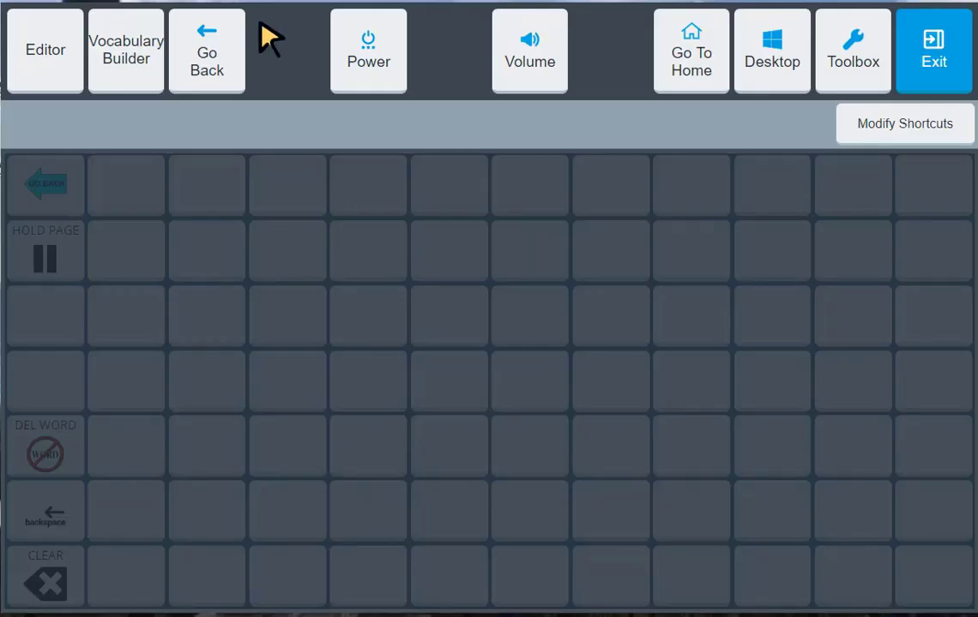
pyautogui.click(65, 54)
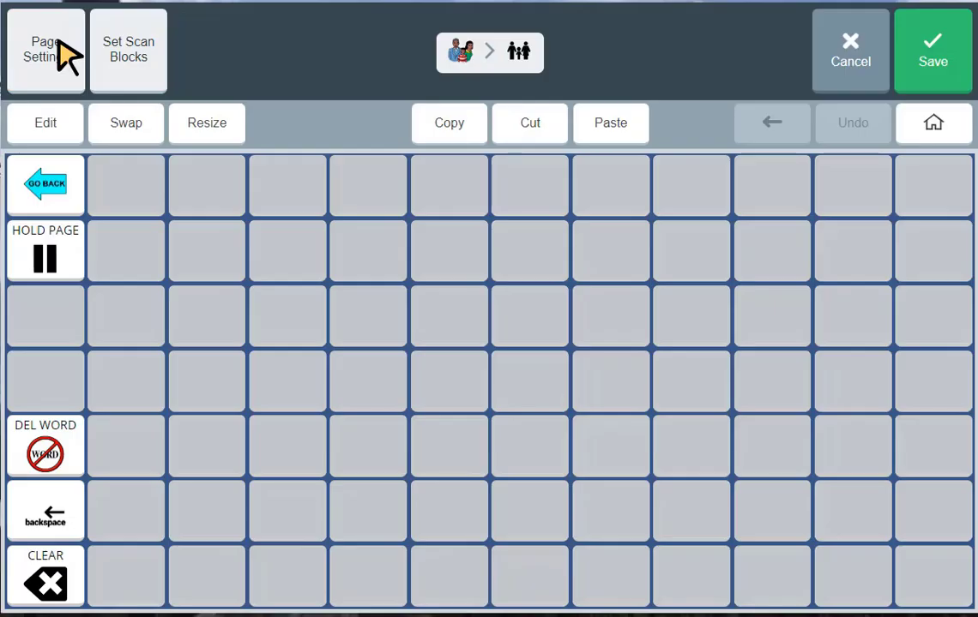
pyautogui.click(72, 137)
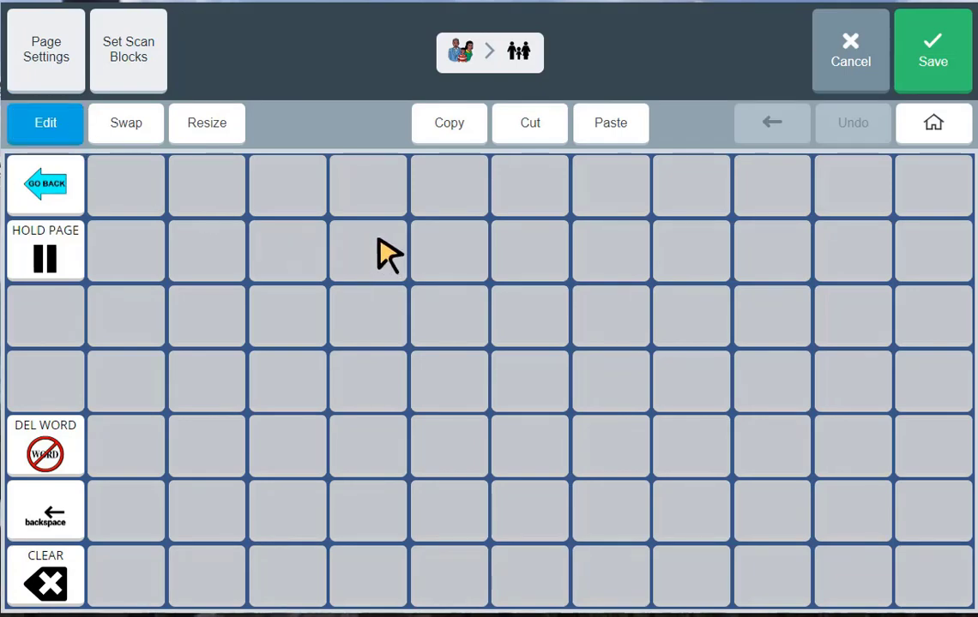
# - Create a button in an empty MY FAMILY cell with the message and label 'Bailey'
pyautogui.click(455, 250)
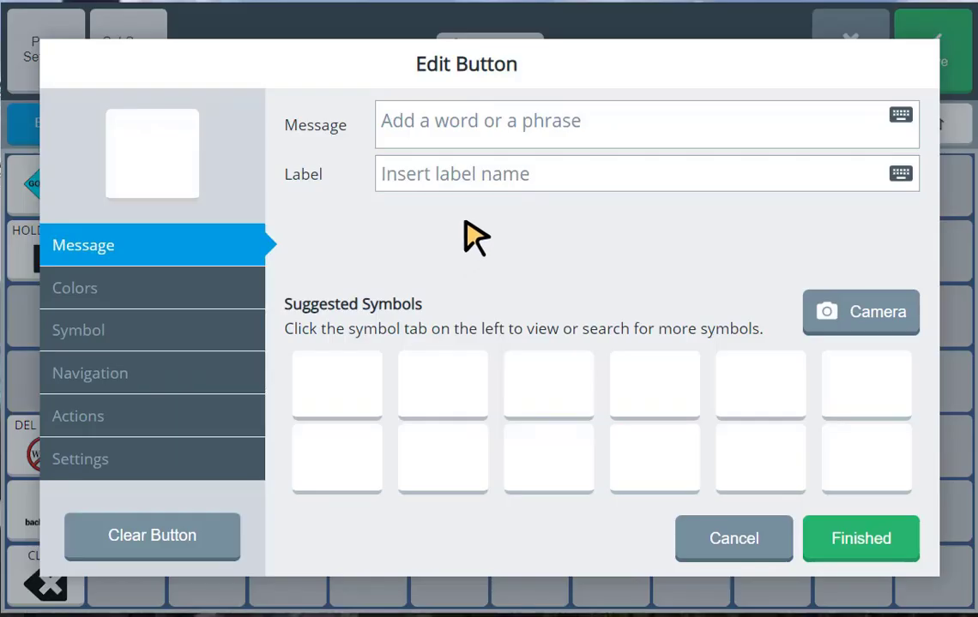
pyautogui.click(431, 121)
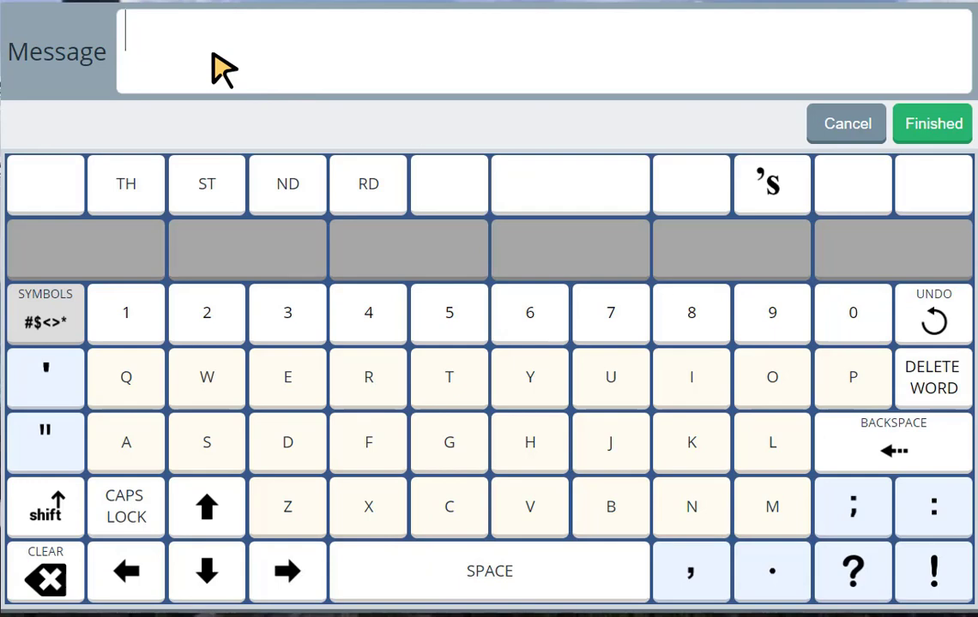
pyautogui.write('Bailey')
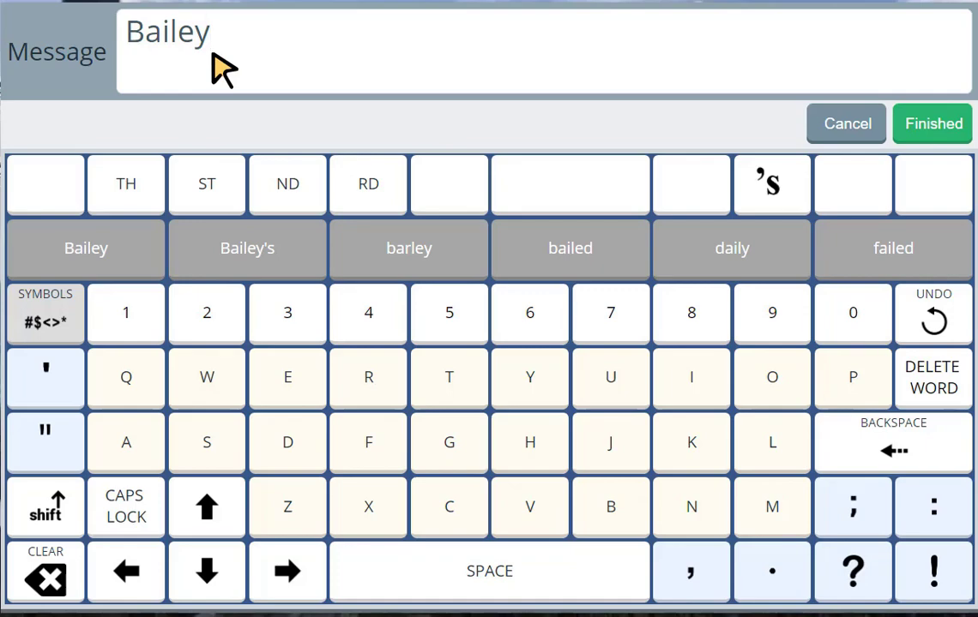
pyautogui.click(492, 589)
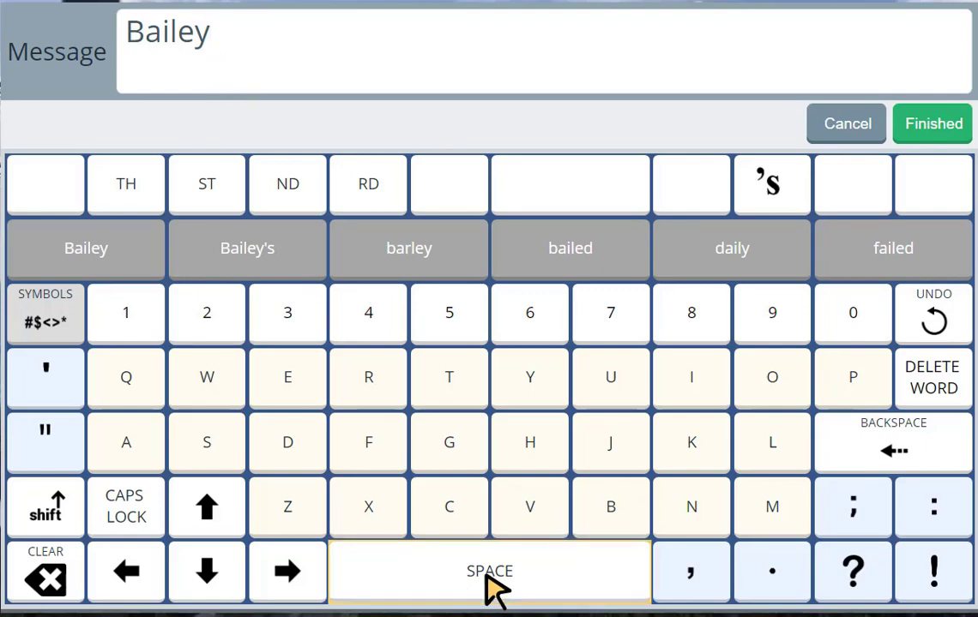
pyautogui.click(948, 133)
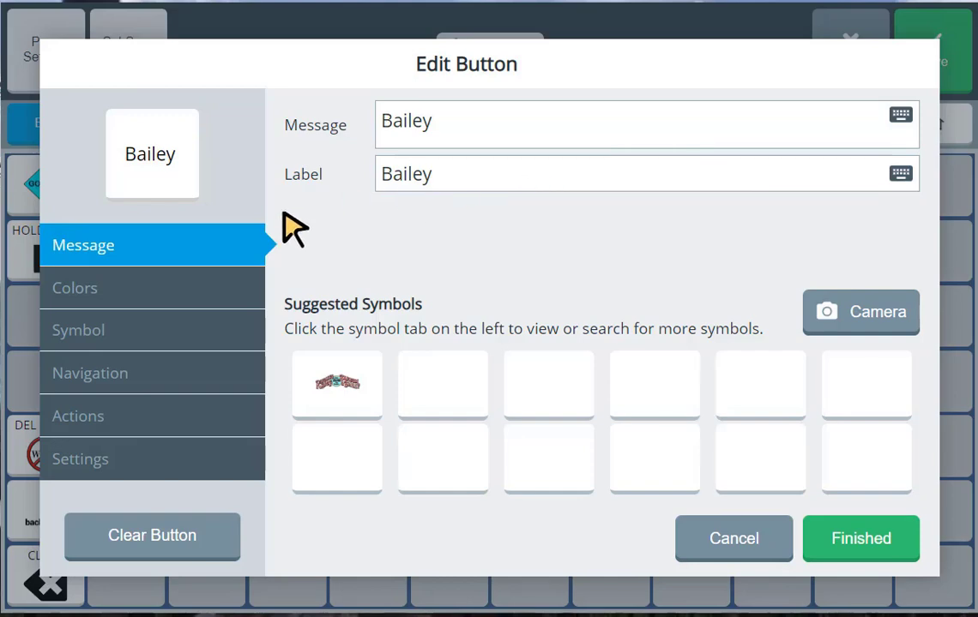
# - Import a symbol from the D: drive to reach the Bailey dog photo
pyautogui.click(108, 335)
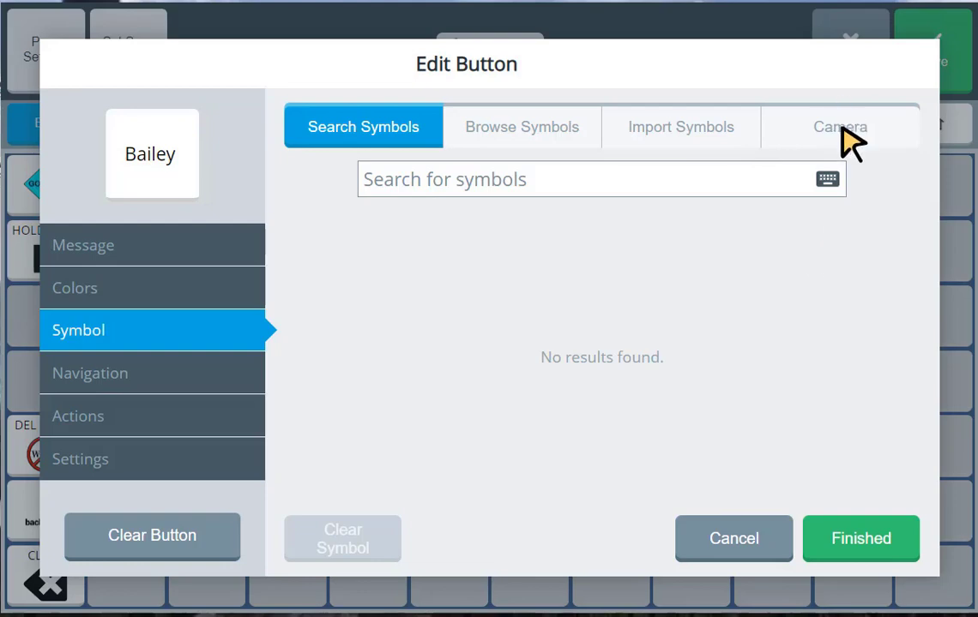
pyautogui.click(723, 148)
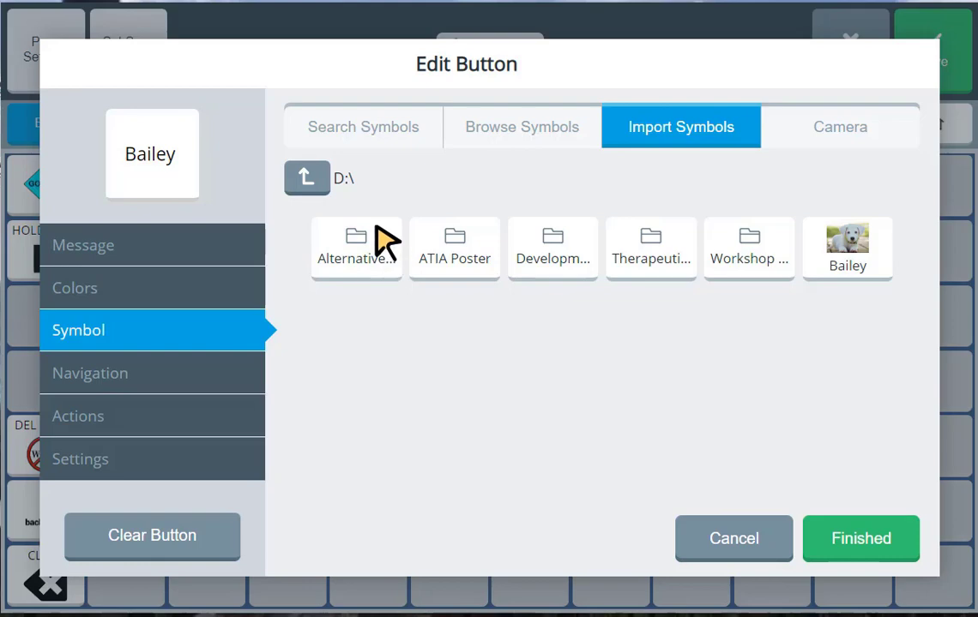
pyautogui.click(306, 180)
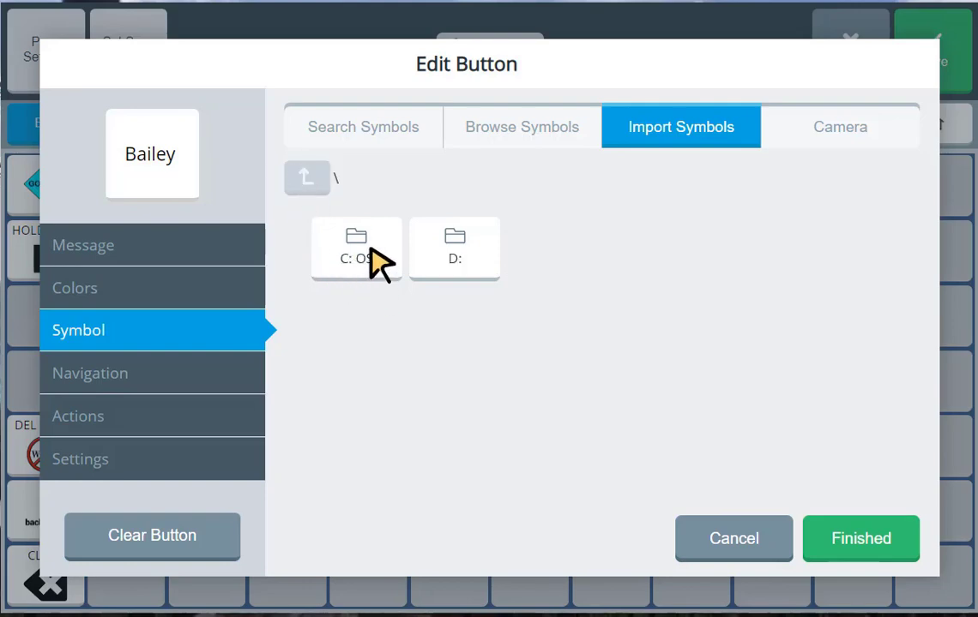
pyautogui.click(461, 262)
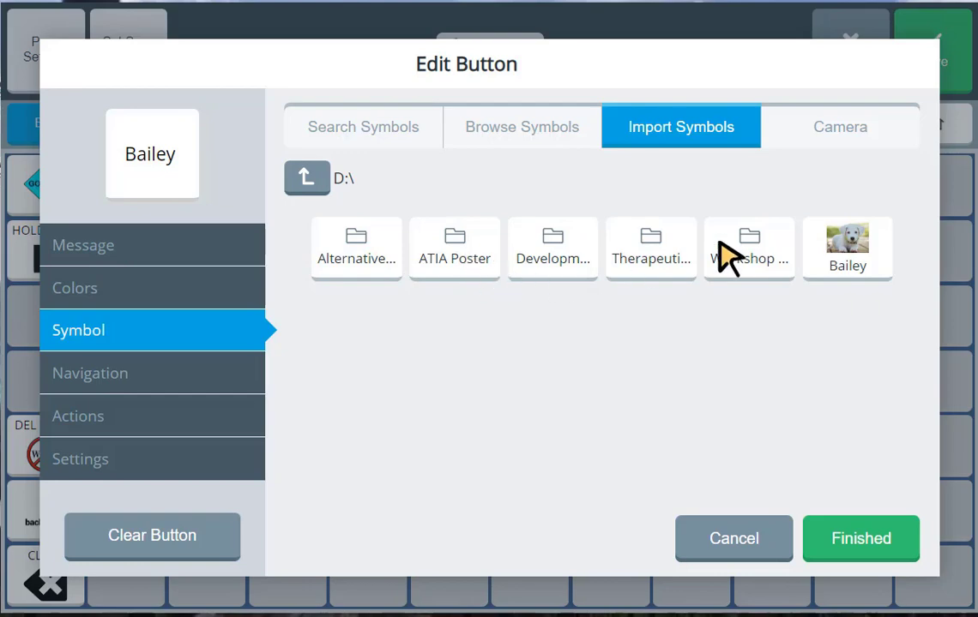
# - Use the unrotated Bailey dog photo as the button's symbol and finish the button
pyautogui.click(866, 265)
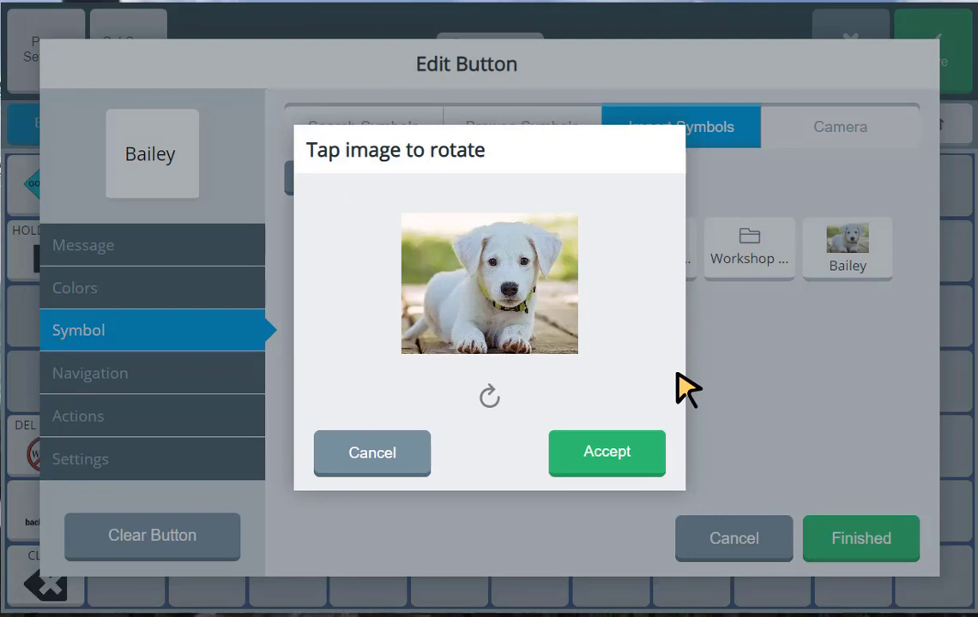
pyautogui.click(620, 452)
pyautogui.click(879, 549)
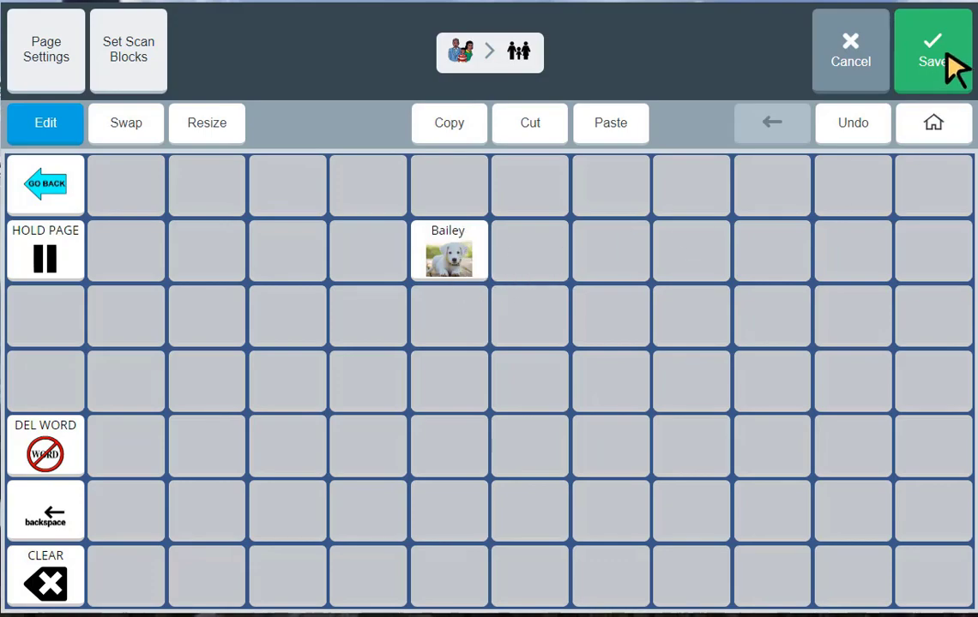
# - Save the My Family edits, then go FAMILY → MY FAMILY and press Bailey to add it to the message
pyautogui.click(955, 66)
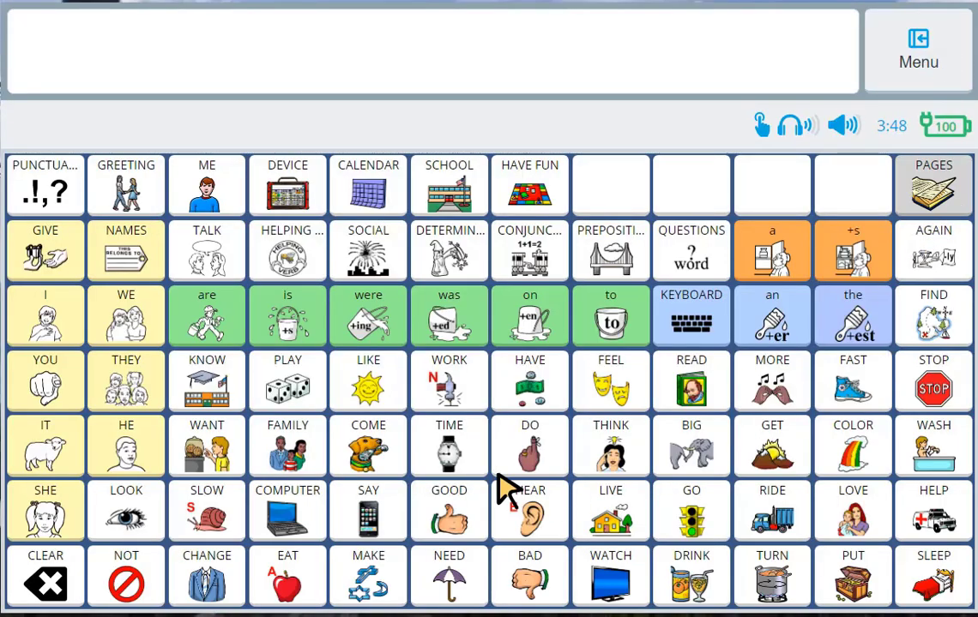
pyautogui.click(290, 444)
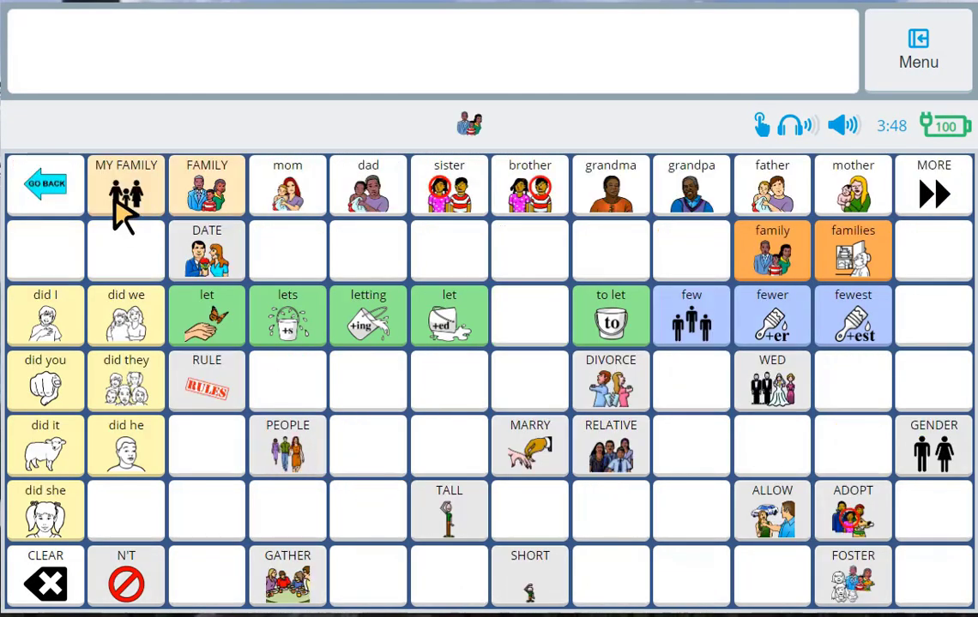
pyautogui.click(125, 206)
pyautogui.click(459, 264)
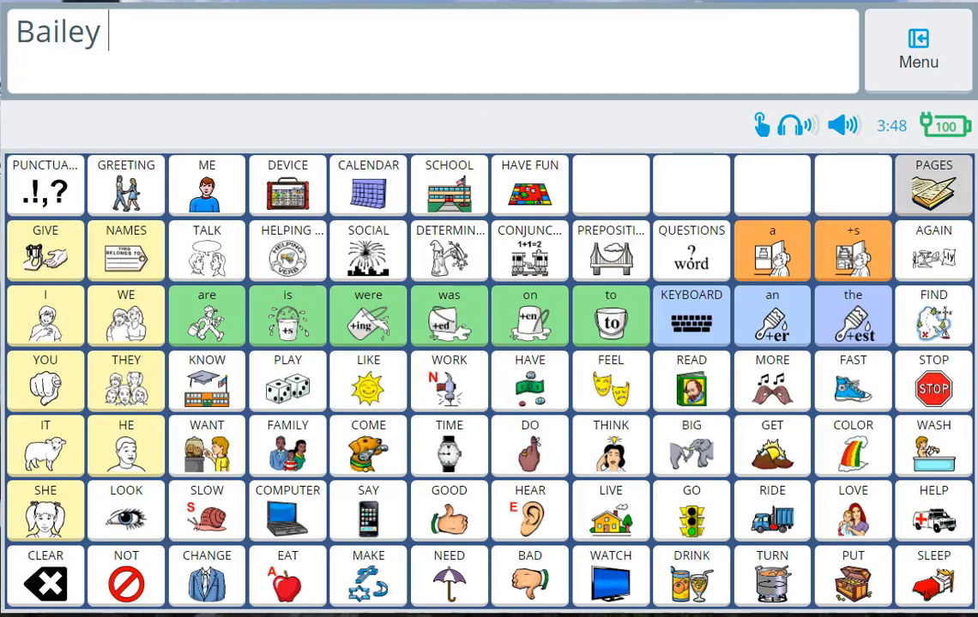